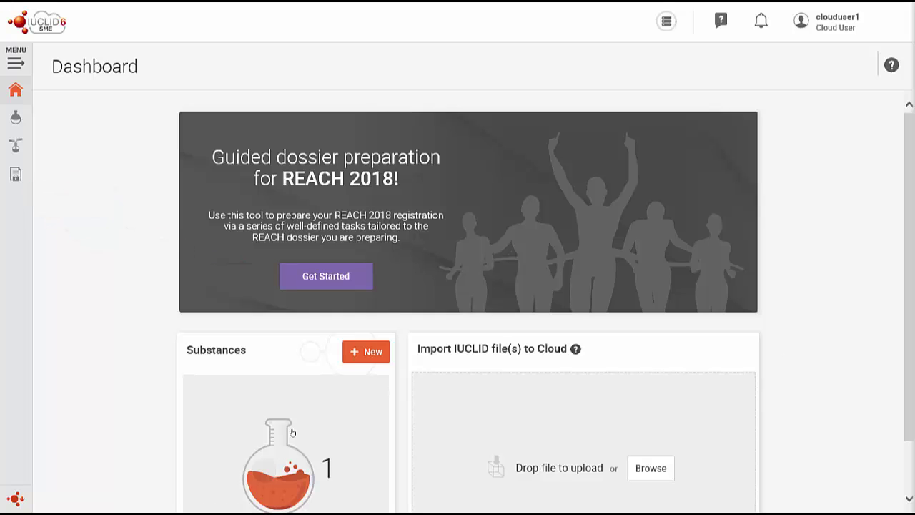
# - Open the ECHA Training substance's ECHA Substance composition under 1.2 and switch it to edit mode
pyautogui.click(269, 466)
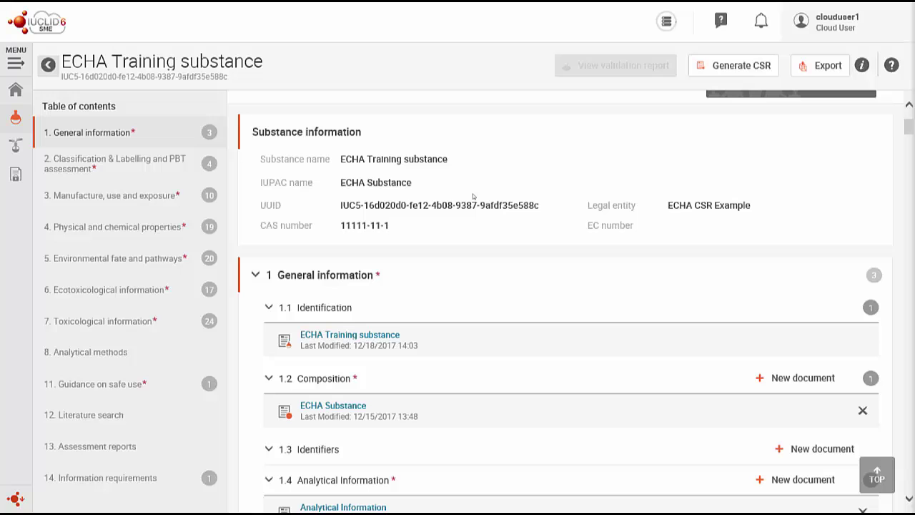
pyautogui.scroll(-2, 458, 197)
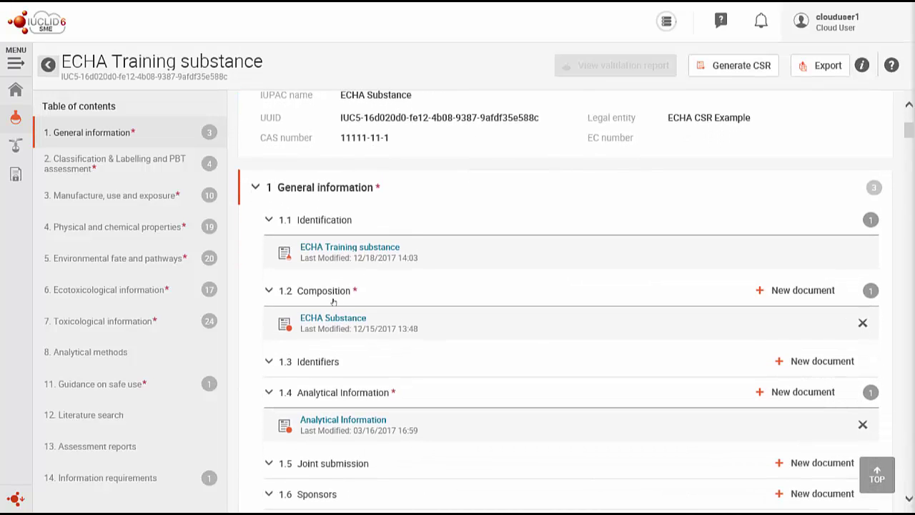
pyautogui.click(322, 322)
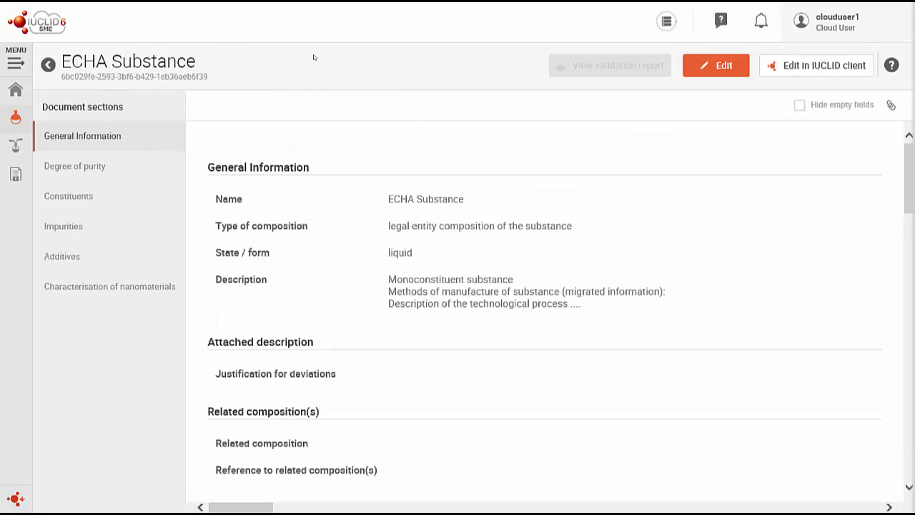
pyautogui.click(724, 66)
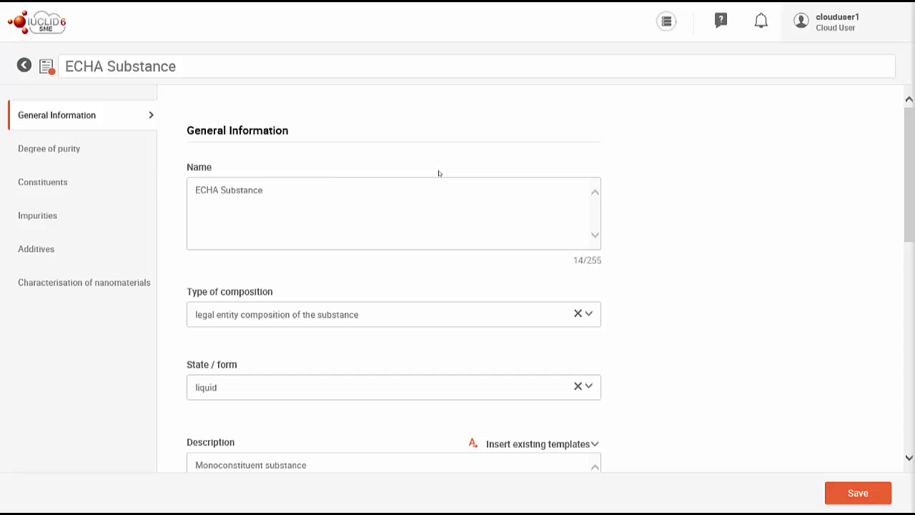
# - Add constituent 02 referencing ECHA Substance and bring up its confidentiality flag settings
pyautogui.click(43, 181)
pyautogui.moveTo(532, 176); pyautogui.dragTo(475, 245)
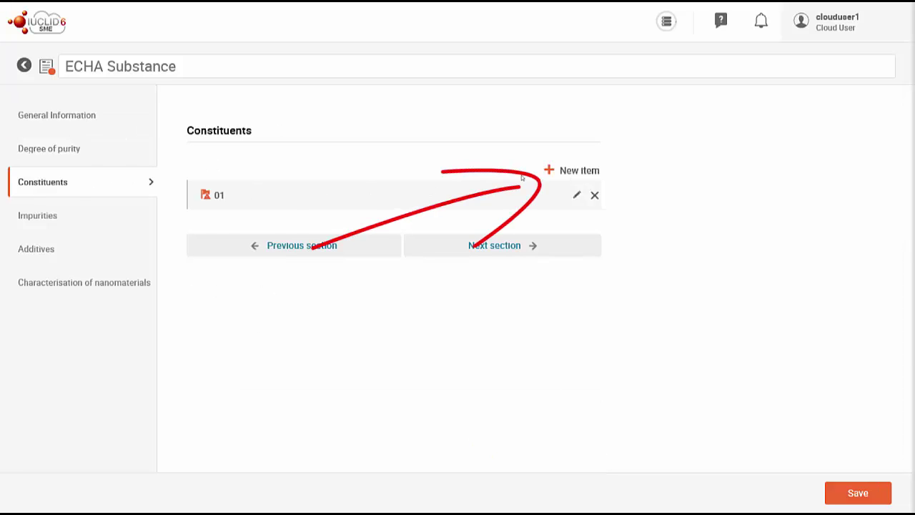
pyautogui.click(573, 170)
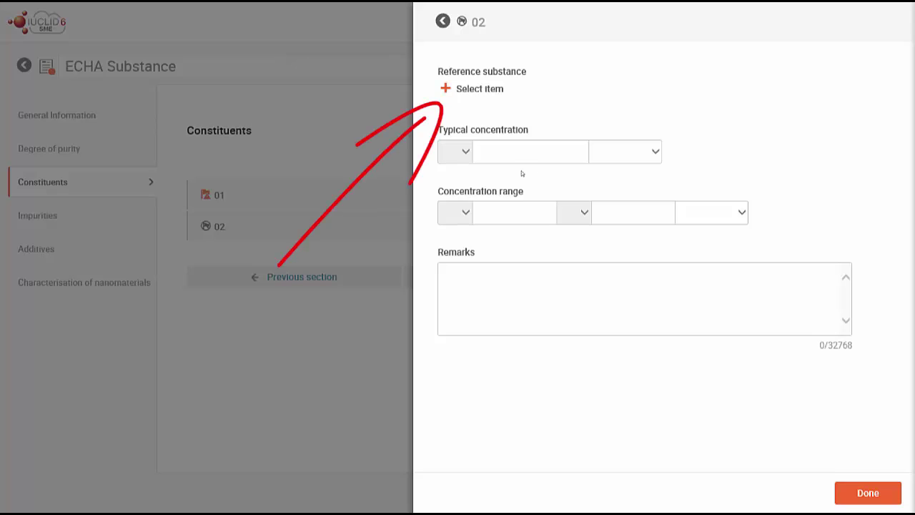
pyautogui.click(449, 87)
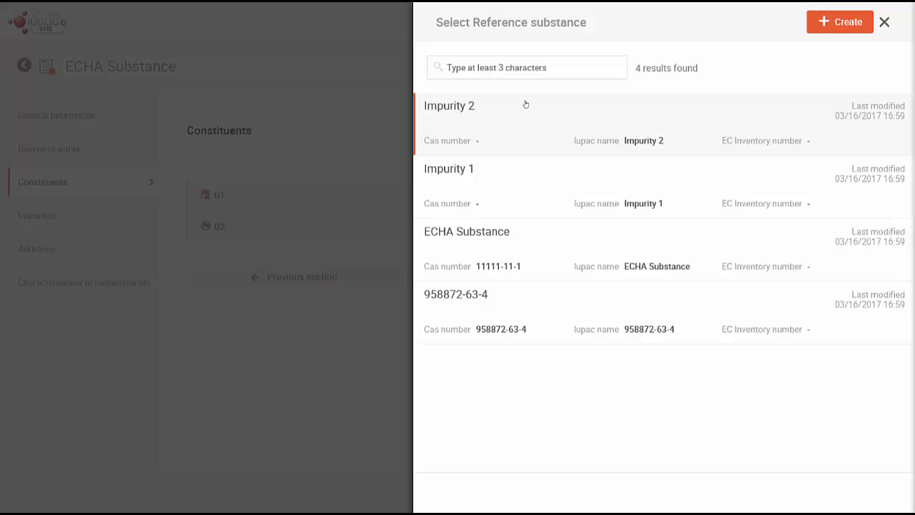
pyautogui.click(467, 236)
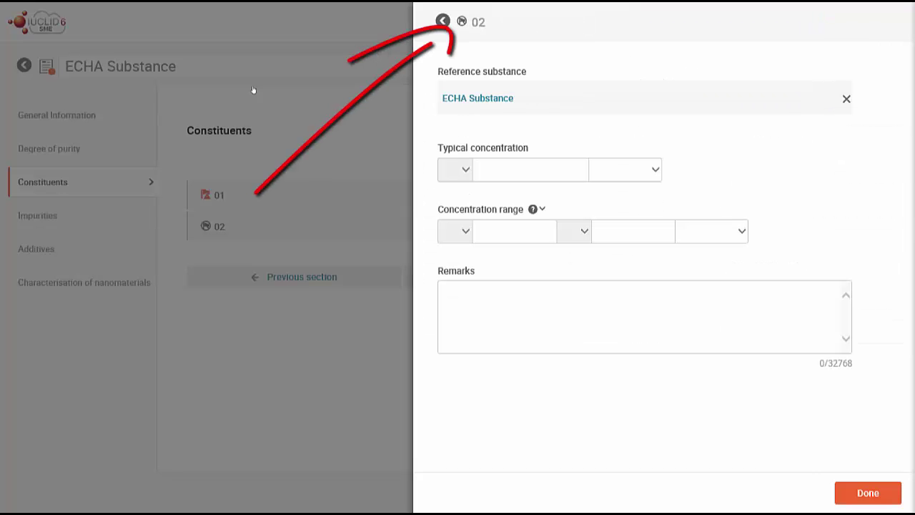
pyautogui.click(462, 22)
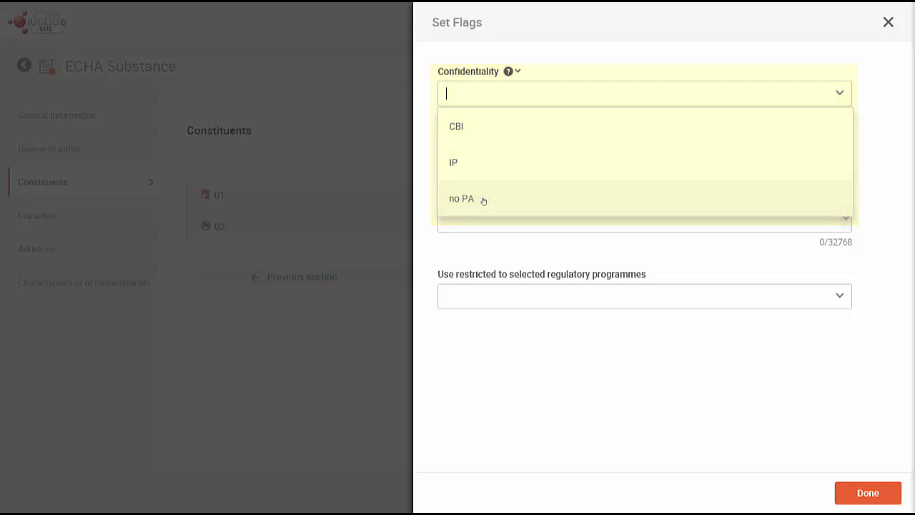
# - Flag constituent 02 as CBI with the standard declaration justification template
pyautogui.click(700, 128)
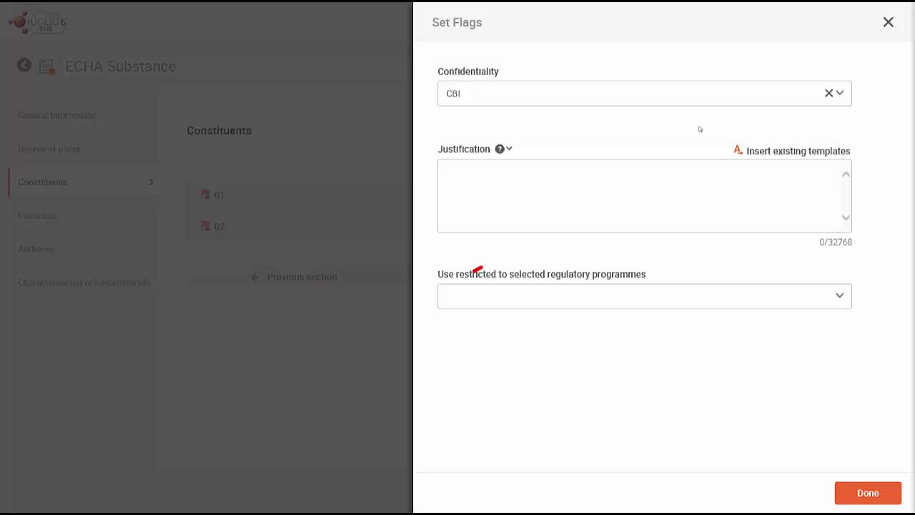
pyautogui.click(772, 151)
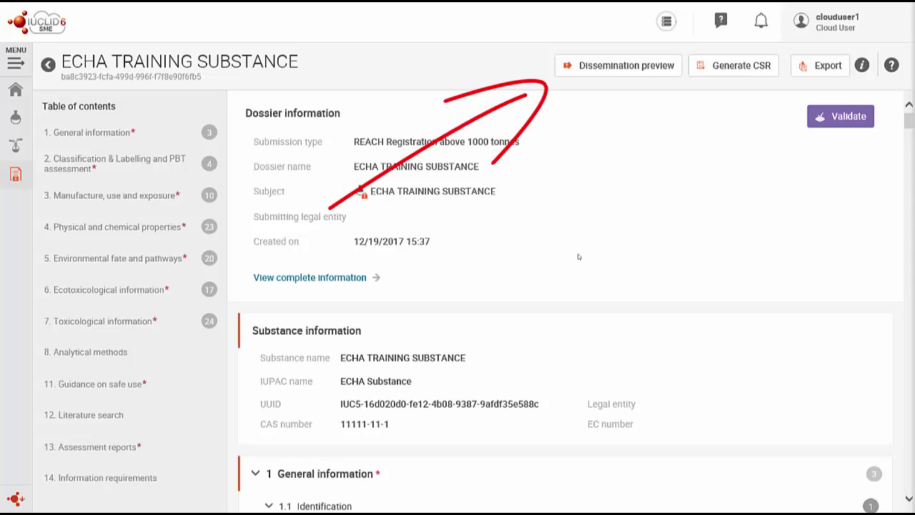
# - Generate the dossier's dissemination preview report as an Excel file
pyautogui.click(620, 66)
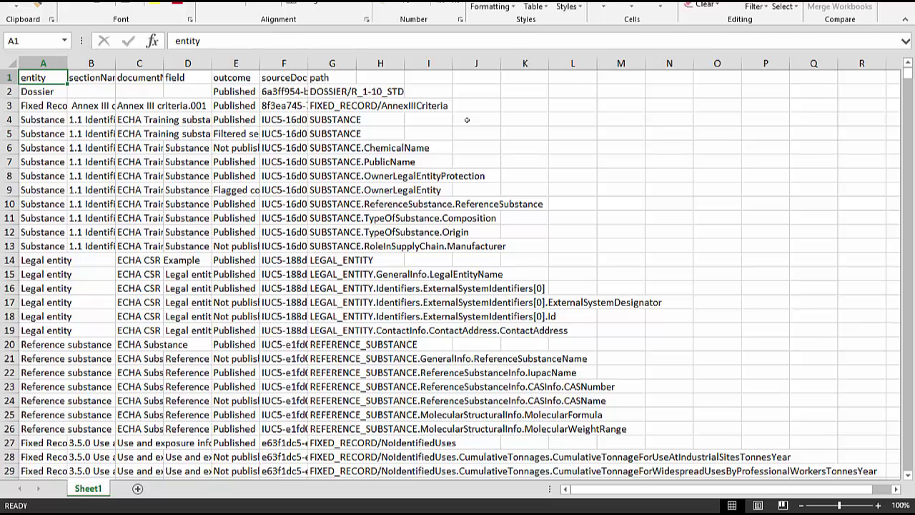
# - Format the whole report data as a medium blue banded table with headers
pyautogui.click(283, 120)
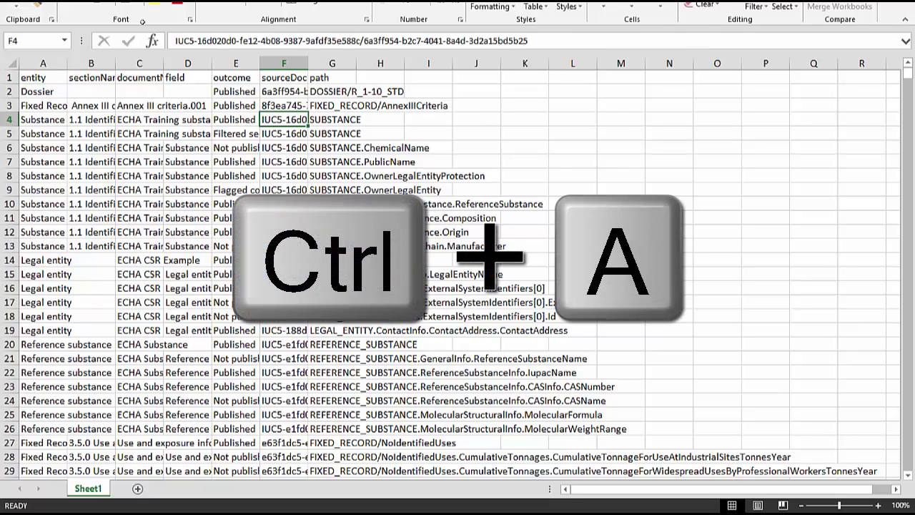
pyautogui.hotkey('ctrl', 'a')
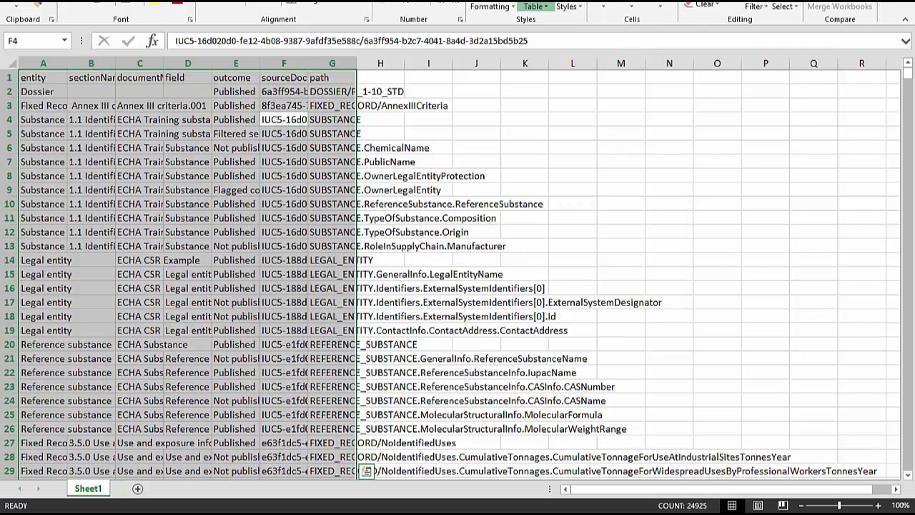
pyautogui.click(535, 7)
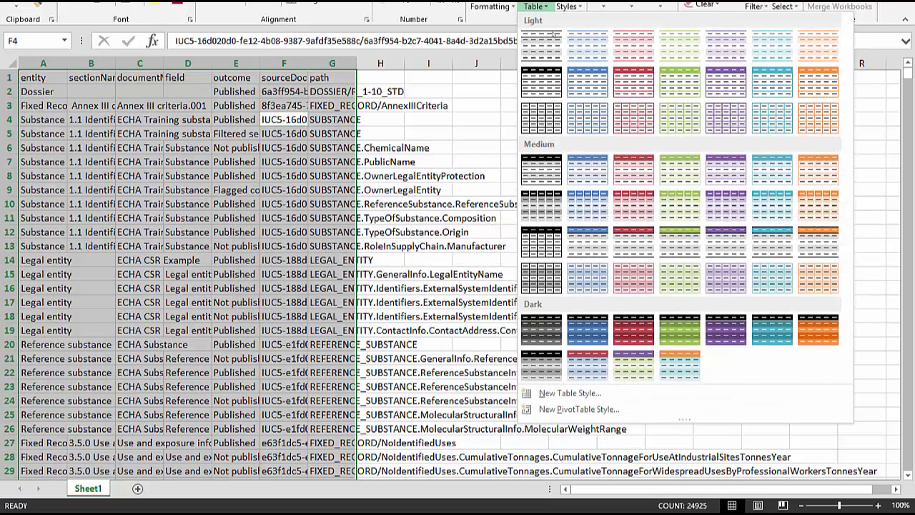
pyautogui.click(588, 169)
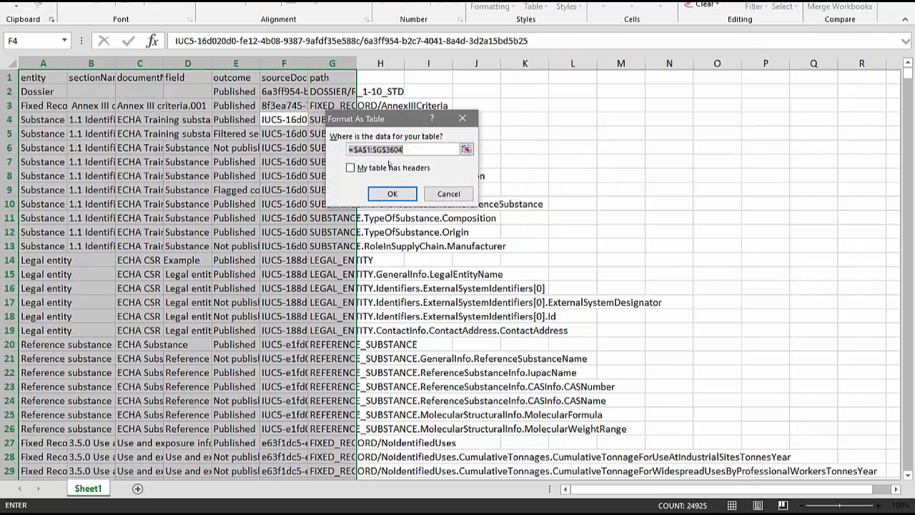
pyautogui.click(351, 167)
pyautogui.press('Return')
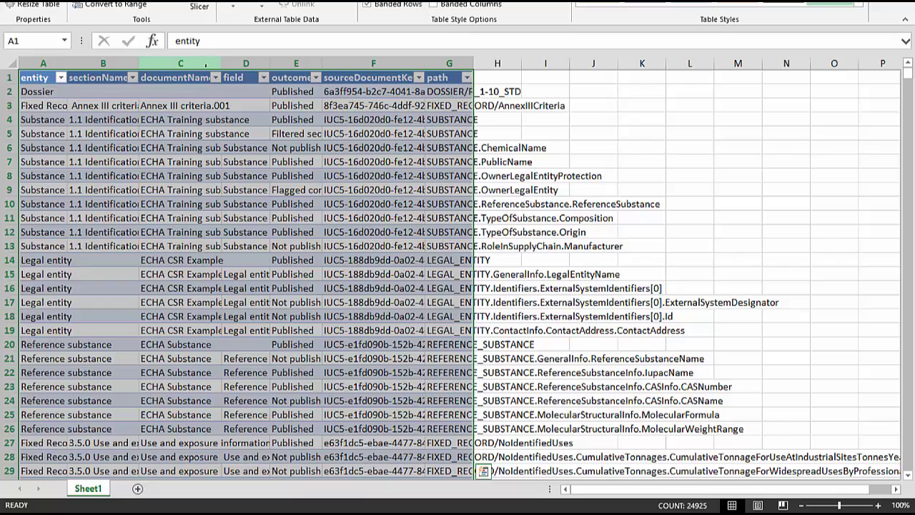
# - Autofit the table columns to their contents
pyautogui.doubleClick(219, 63)
pyautogui.click(164, 147)
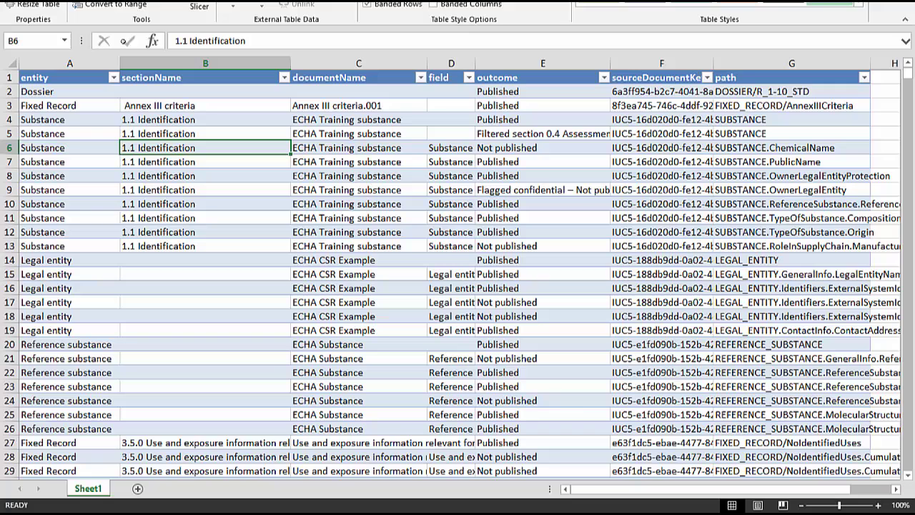
pyautogui.hotkey('alt', 'Down')
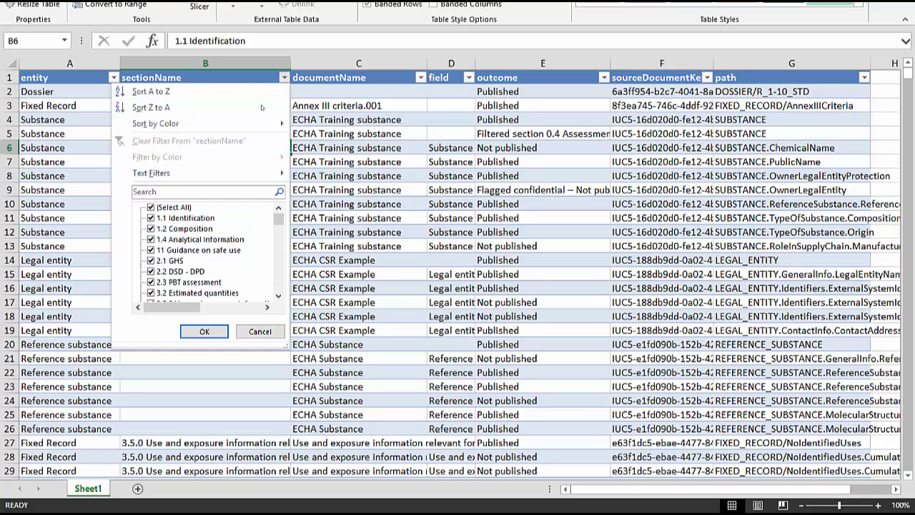
# - Sort the table A to Z by sectionName, then inspect the outcome filter values
pyautogui.click(195, 94)
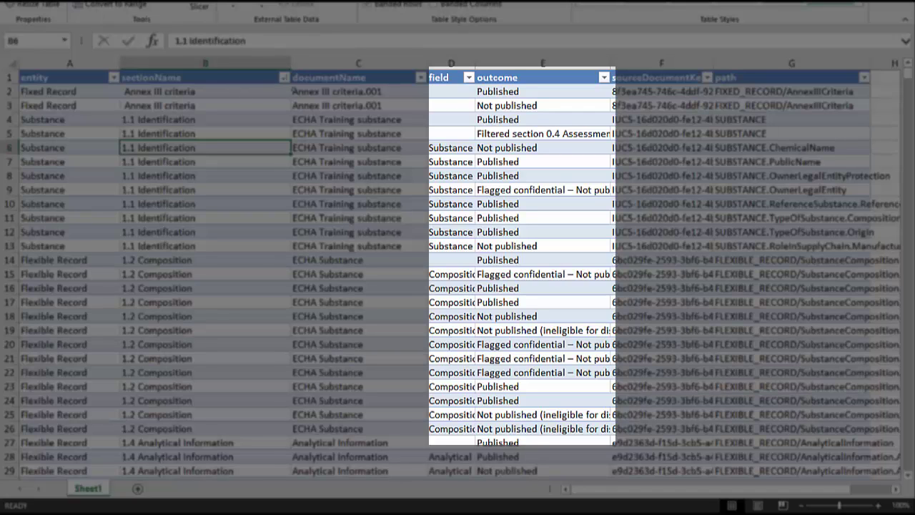
pyautogui.click(605, 77)
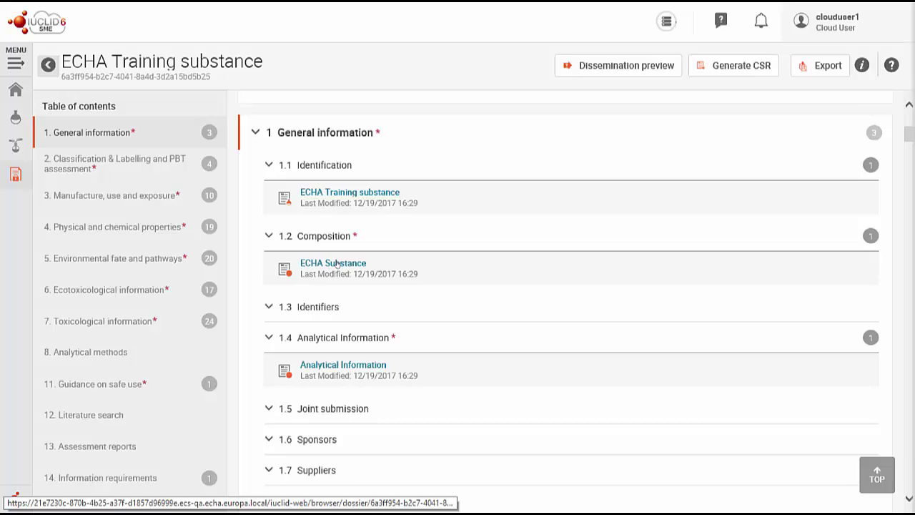
# - Review the dossier's ECHA Substance constituents and their CBI, IP and no PA flags
pyautogui.click(337, 264)
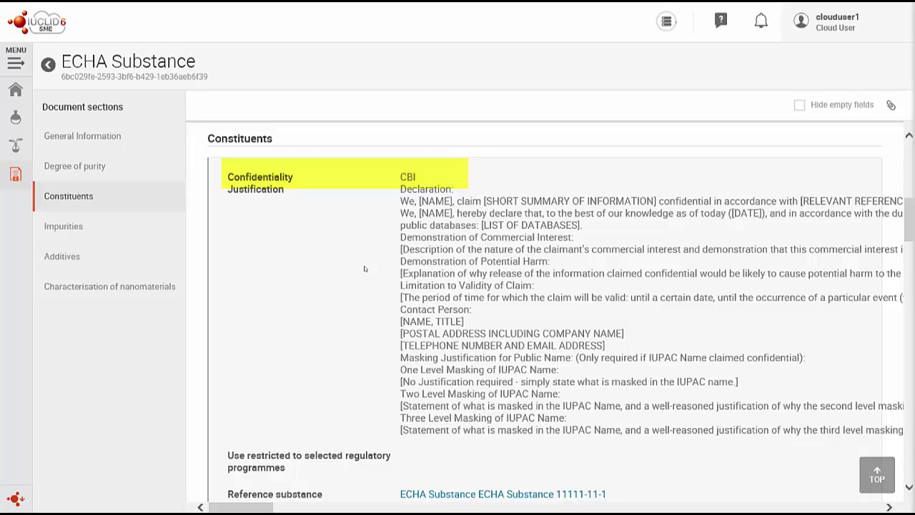
pyautogui.scroll(1, 364, 268)
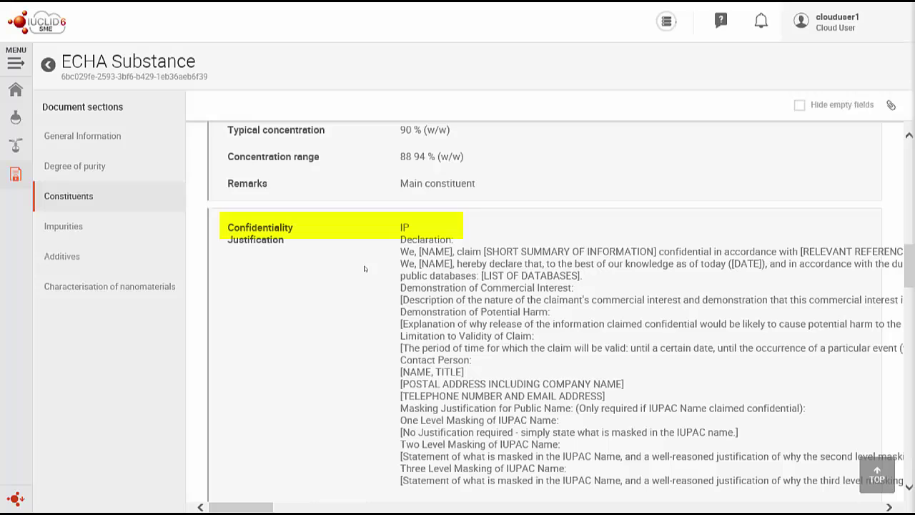
pyautogui.scroll(-2, 364, 269)
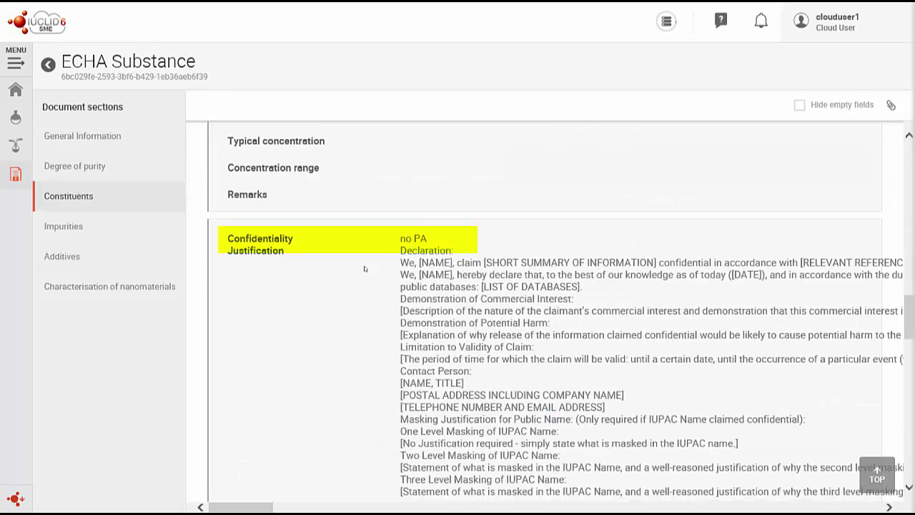
pyautogui.scroll(-4, 364, 268)
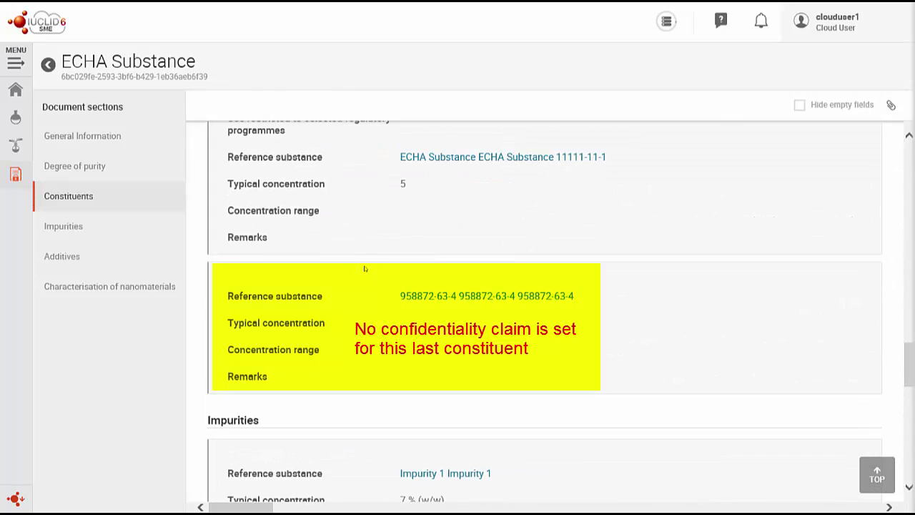